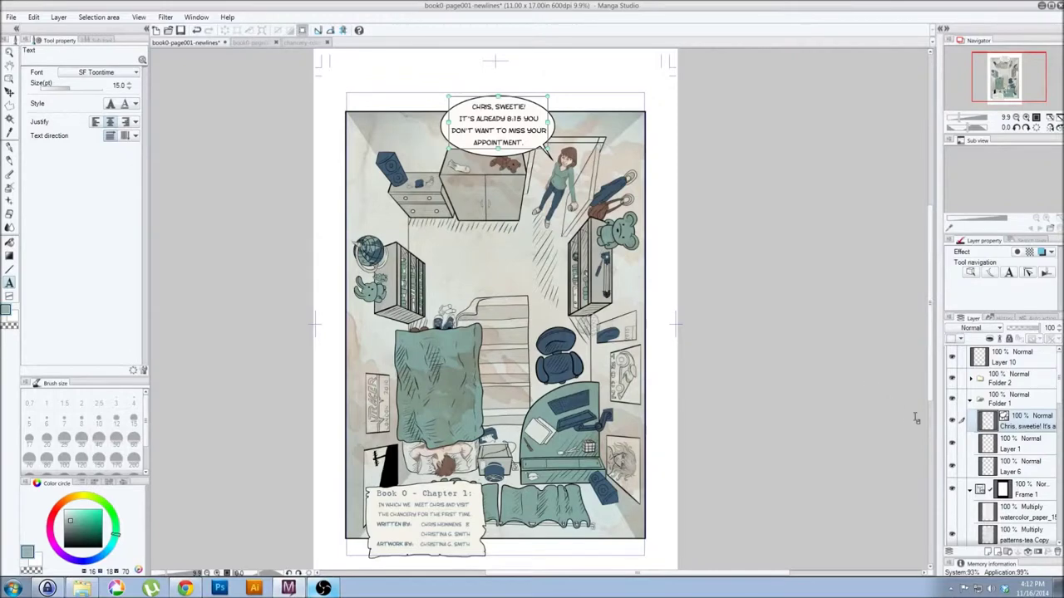
- Bring up the original book0-page001 version and examine its linework and colouring up close across the whole room
{"action": "left_click_drag", "start_coordinate": [1058, 375], "coordinate": [1057, 456]}
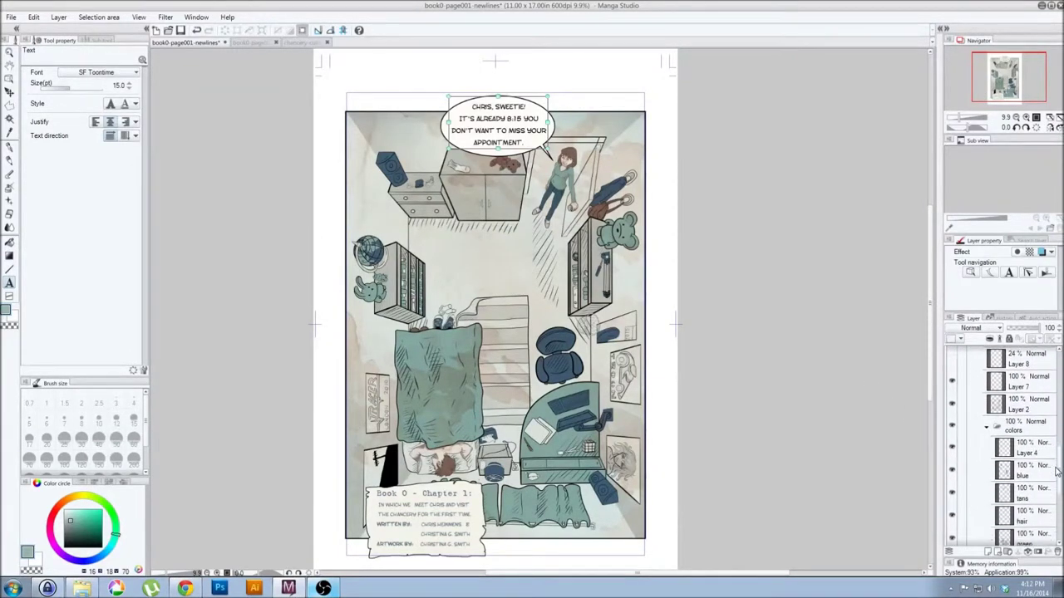
{"action": "left_click", "coordinate": [253, 43]}
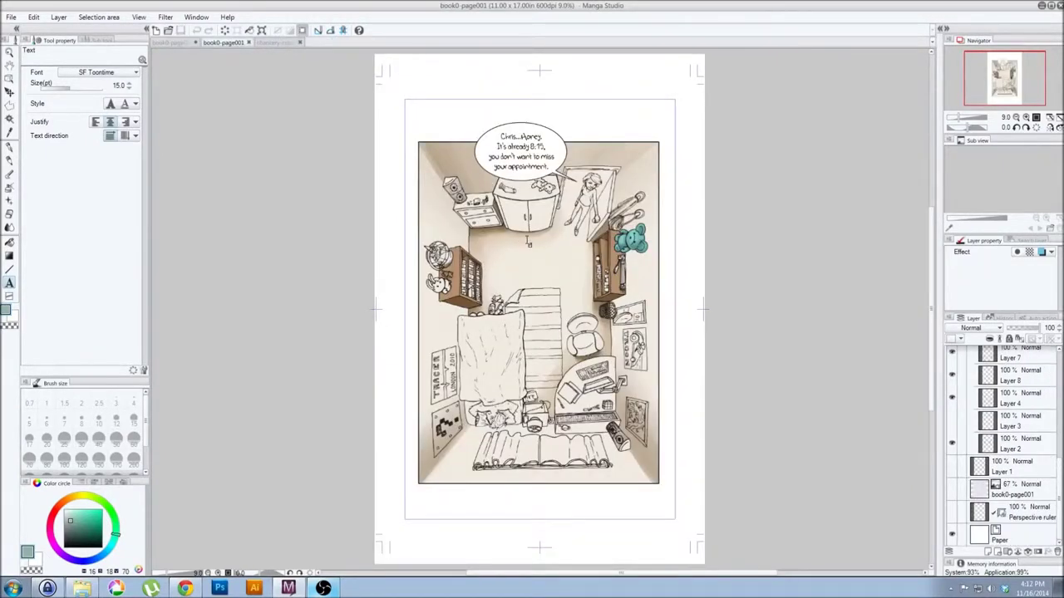
{"action": "scroll", "coordinate": [532, 231], "scroll_direction": "up", "scroll_amount": 5}
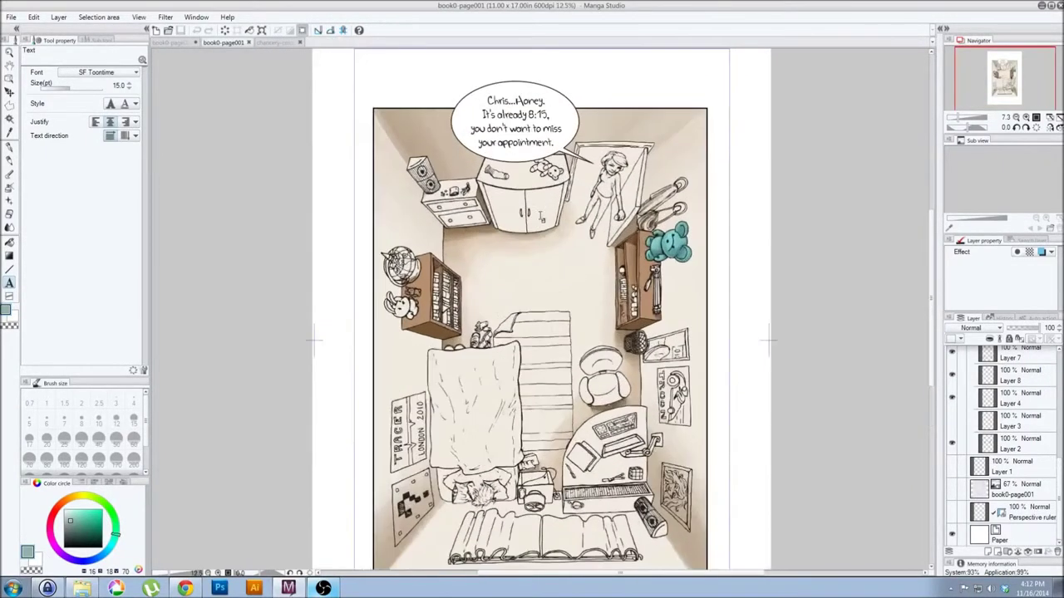
{"action": "scroll", "coordinate": [674, 162], "scroll_direction": "up", "scroll_amount": 4}
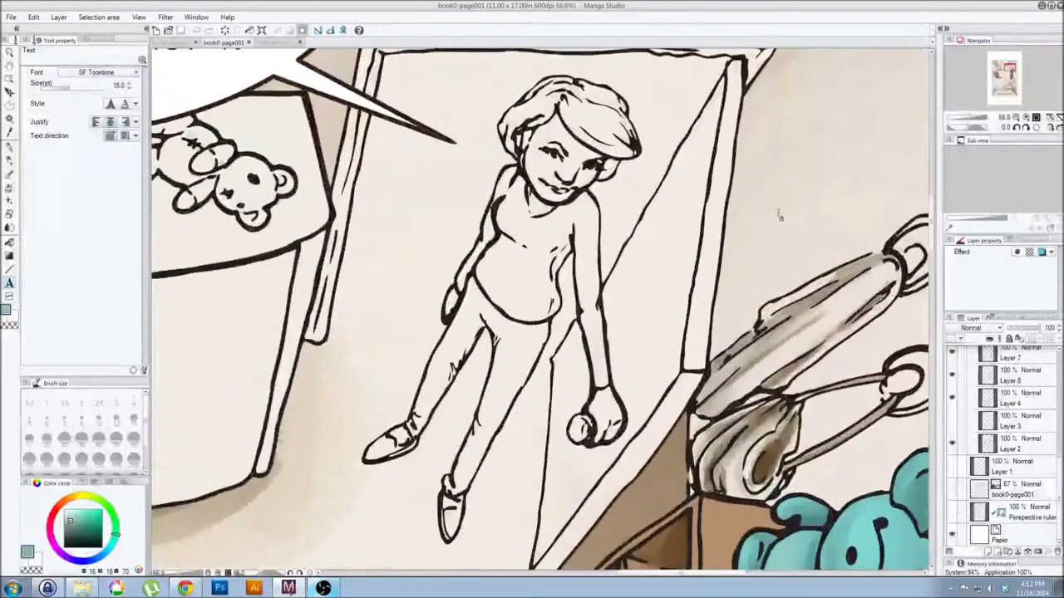
{"action": "left_click_drag", "start_coordinate": [933, 214], "coordinate": [917, 329]}
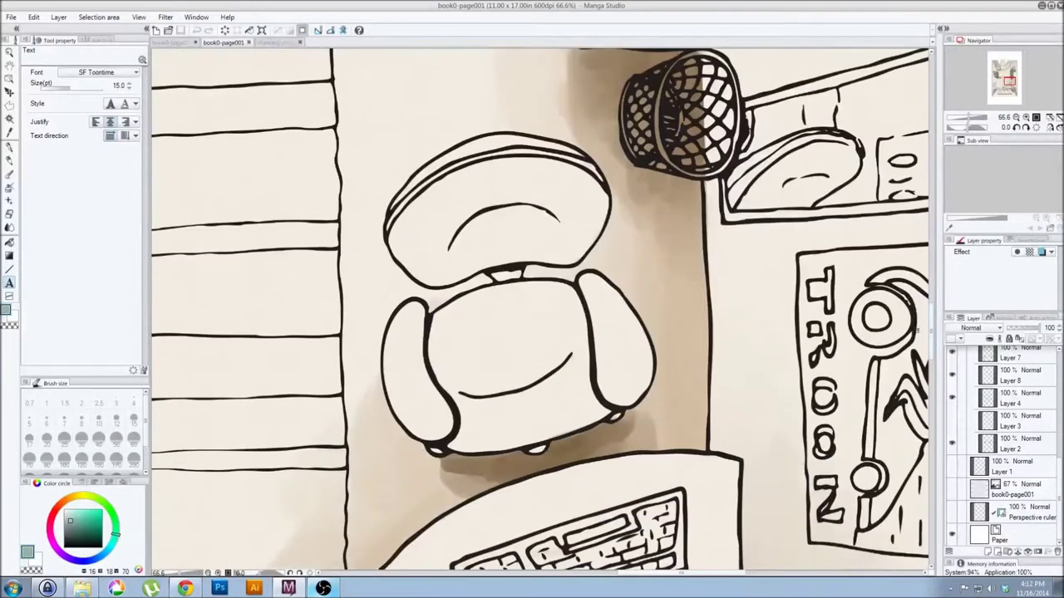
{"action": "scroll", "coordinate": [371, 243], "scroll_direction": "down", "scroll_amount": 5}
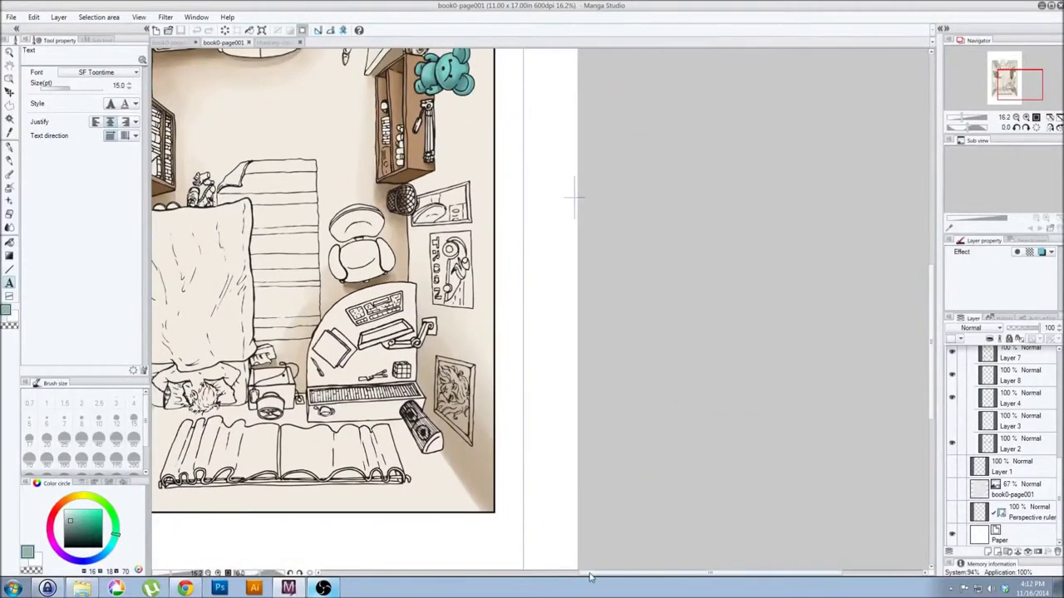
{"action": "scroll", "coordinate": [508, 566], "scroll_direction": "down", "scroll_amount": 1}
{"action": "scroll", "coordinate": [610, 333], "scroll_direction": "up", "scroll_amount": 2}
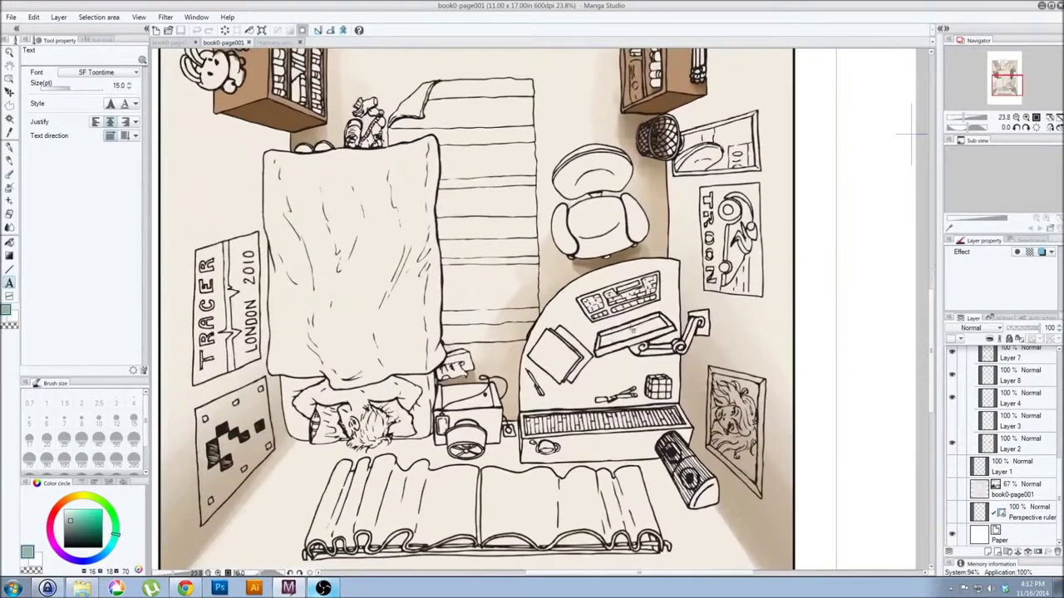
{"action": "left_click_drag", "start_coordinate": [934, 320], "coordinate": [926, 224]}
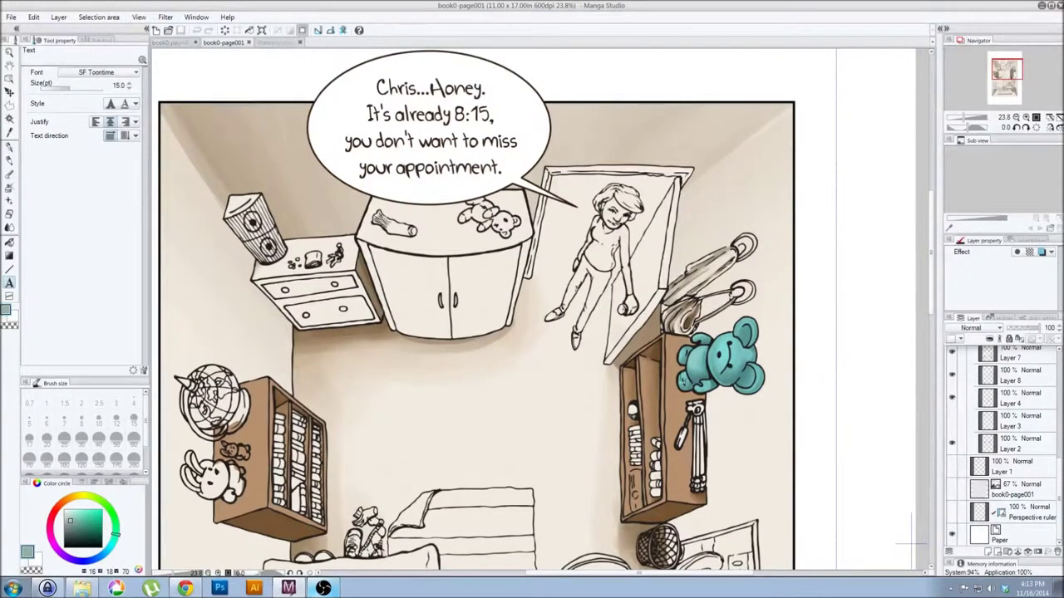
{"action": "scroll", "coordinate": [688, 258], "scroll_direction": "down", "scroll_amount": 2}
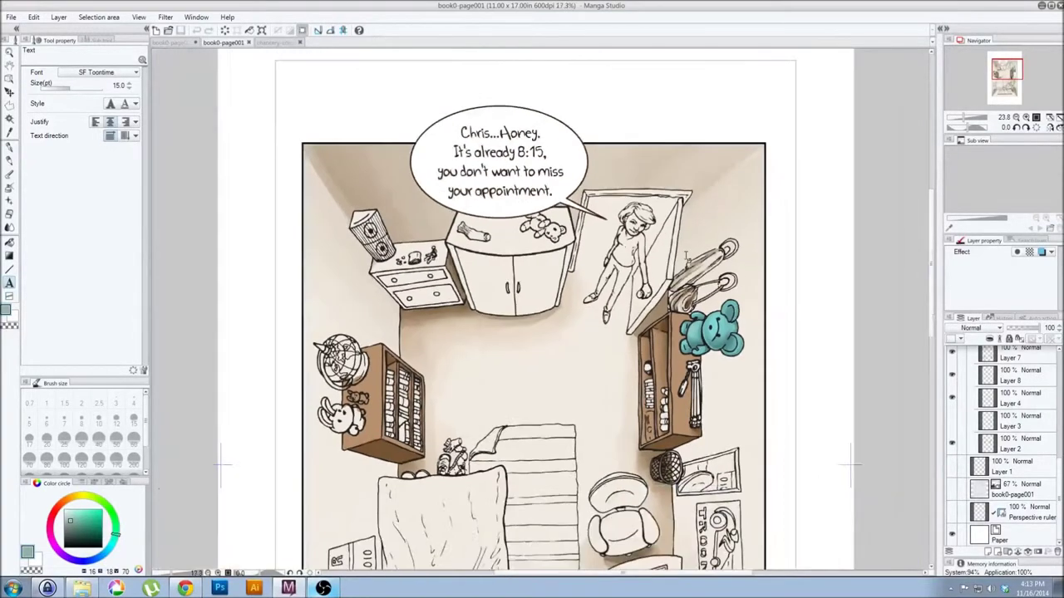
{"action": "left_click_drag", "start_coordinate": [933, 249], "coordinate": [928, 296]}
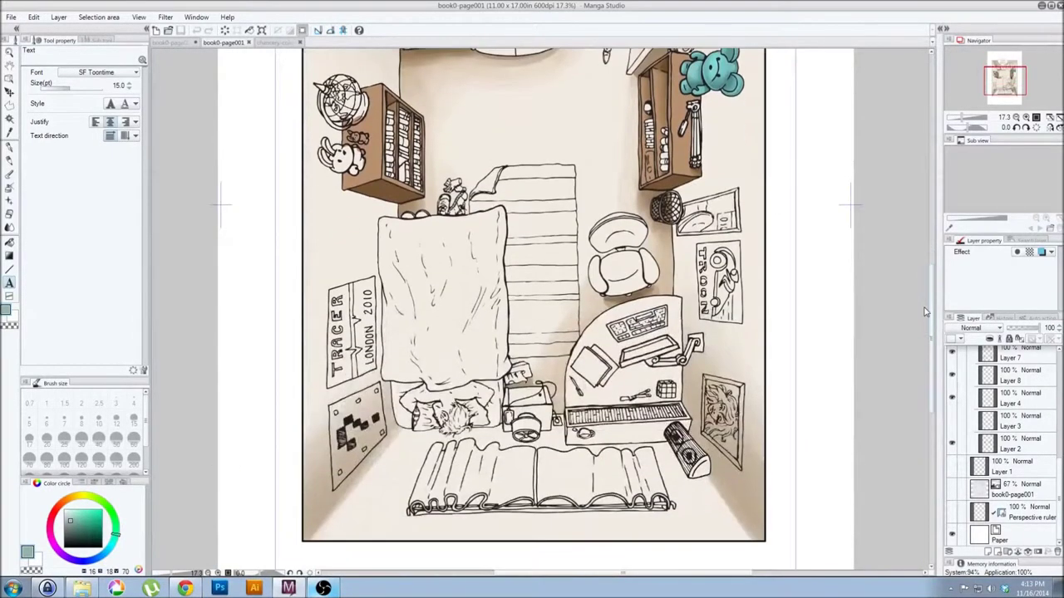
{"action": "scroll", "coordinate": [921, 292], "scroll_direction": "up", "scroll_amount": 3}
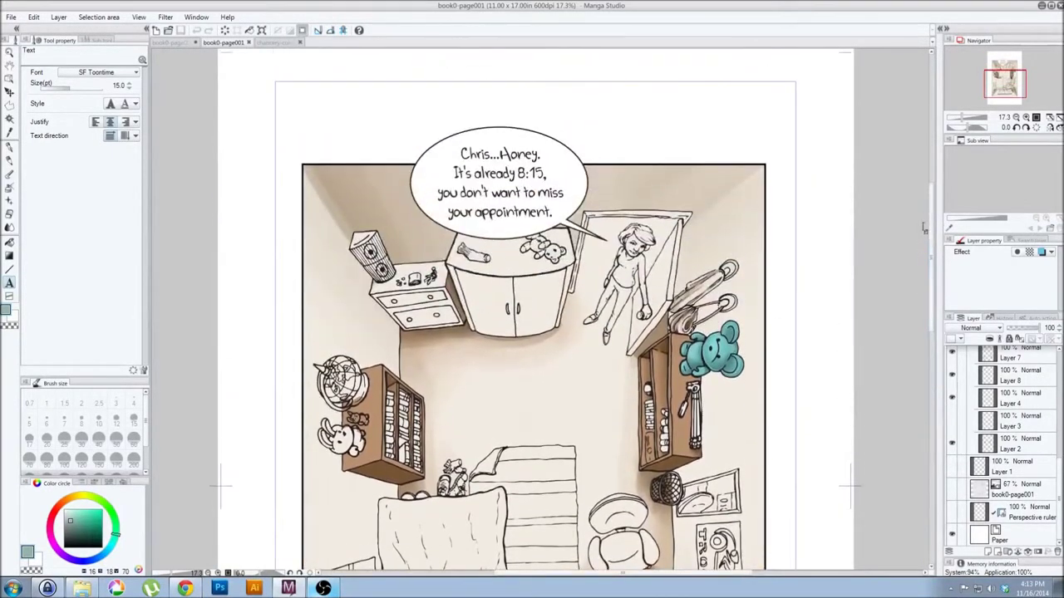
- Return to the book0-page001-newlines page and inspect the redrawn chair, rug and right-hand bookshelf at close range
{"action": "left_click", "coordinate": [164, 45]}
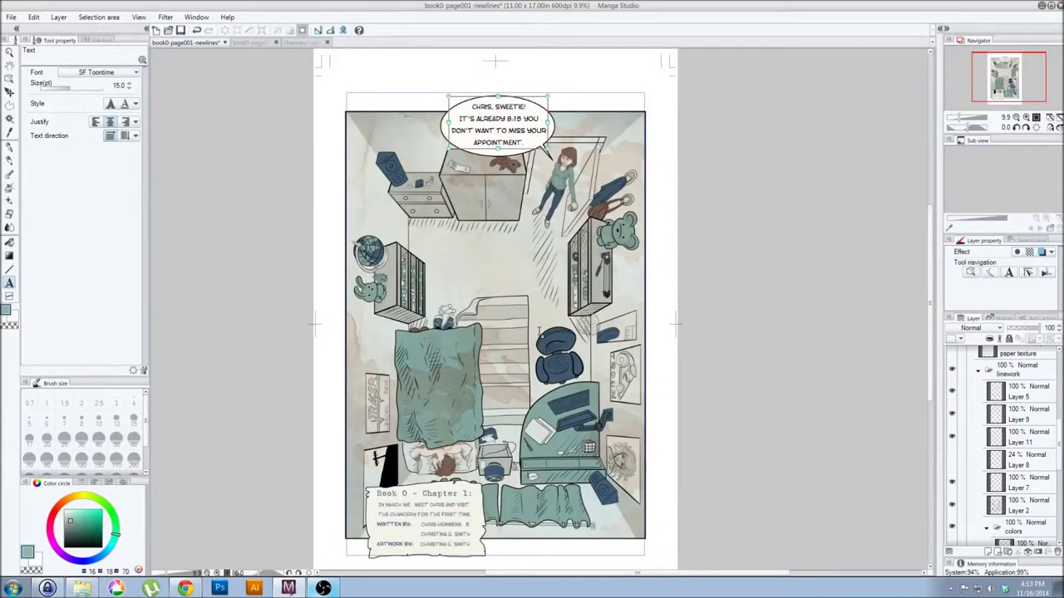
{"action": "scroll", "coordinate": [540, 331], "scroll_direction": "up", "scroll_amount": 4}
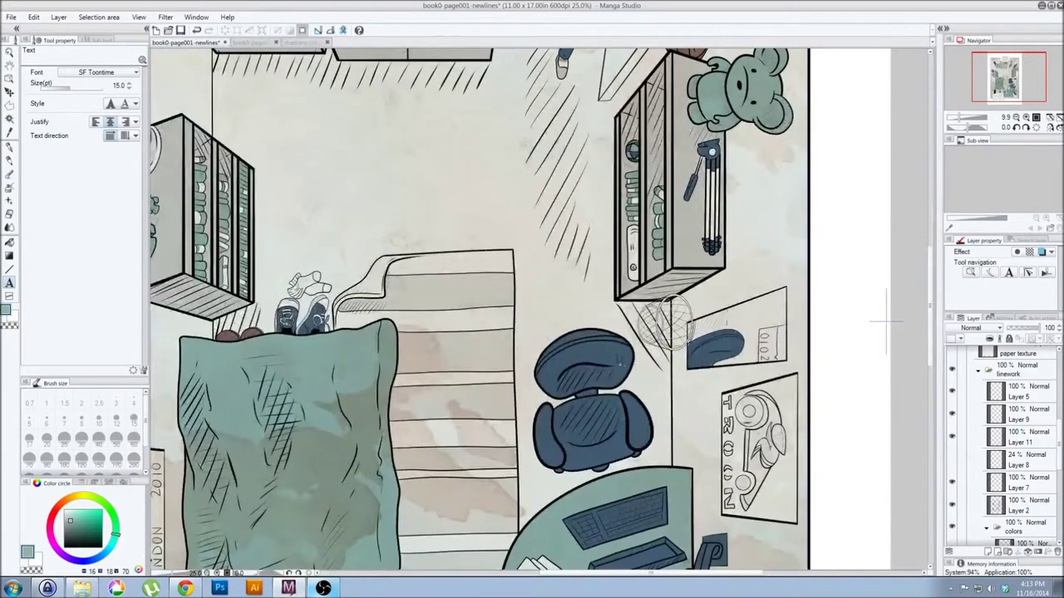
{"action": "scroll", "coordinate": [636, 372], "scroll_direction": "up", "scroll_amount": 2}
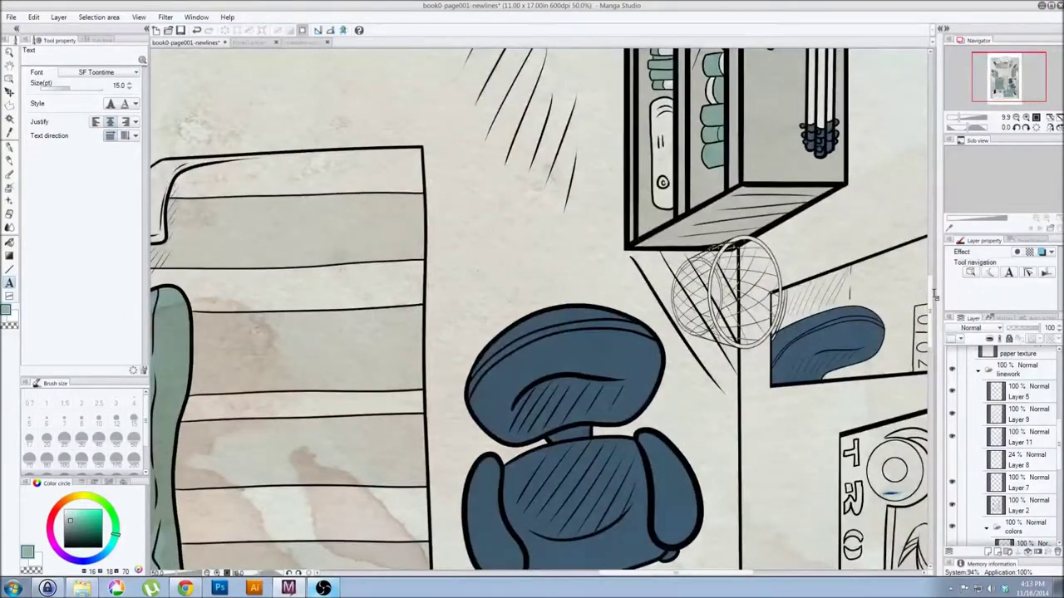
{"action": "scroll", "coordinate": [934, 295], "scroll_direction": "up", "scroll_amount": 1}
{"action": "left_click_drag", "start_coordinate": [932, 312], "coordinate": [931, 286]}
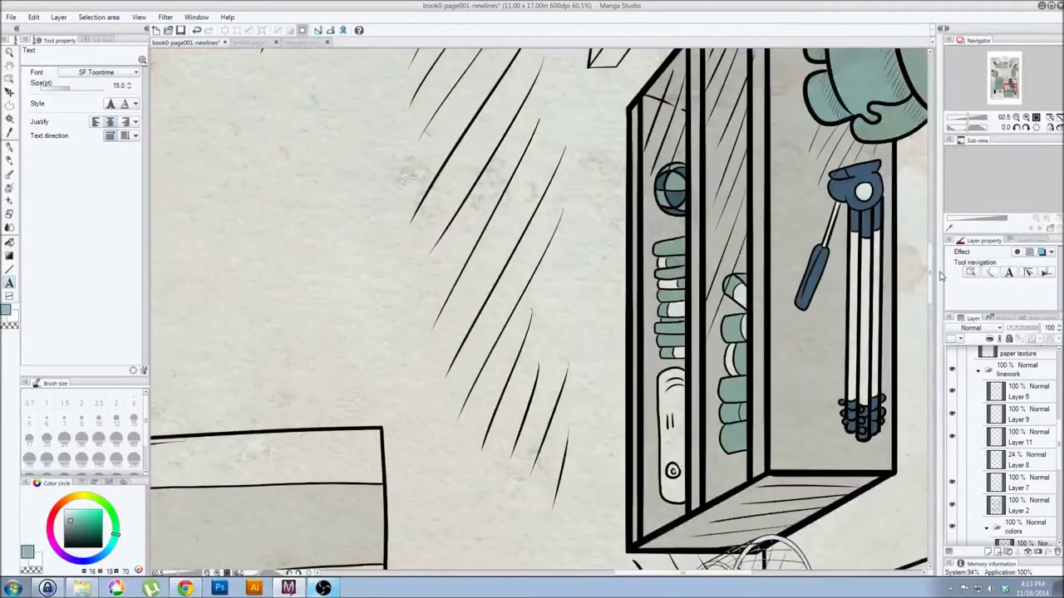
- Check the swatches in chancery-colors.png, then compare them with the colours of the room on the book0-page001-newlines page
{"action": "left_click", "coordinate": [296, 43]}
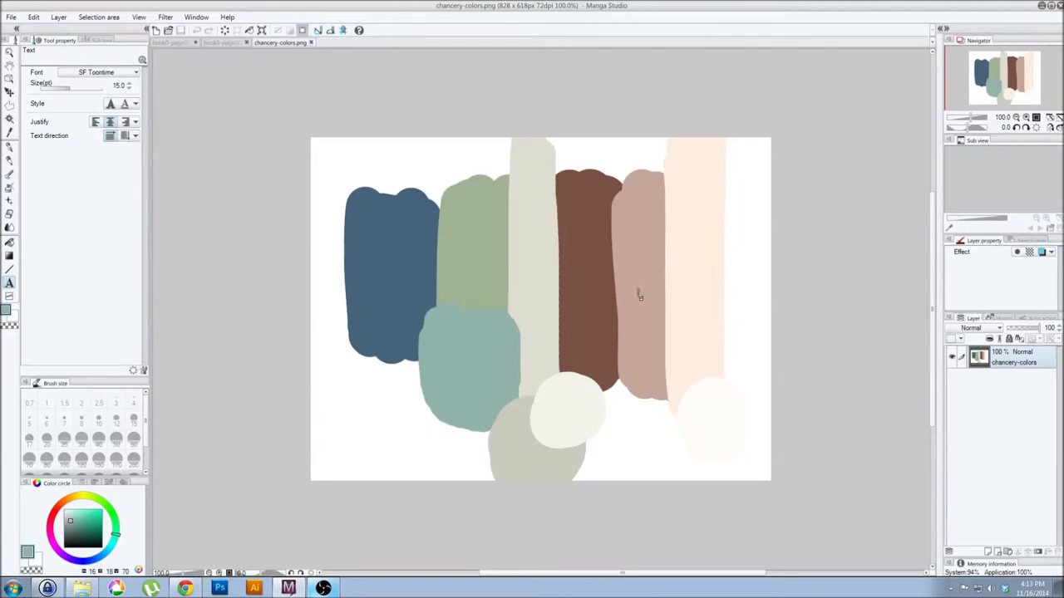
{"action": "left_click", "coordinate": [173, 43]}
{"action": "scroll", "coordinate": [317, 282], "scroll_direction": "down", "scroll_amount": 8}
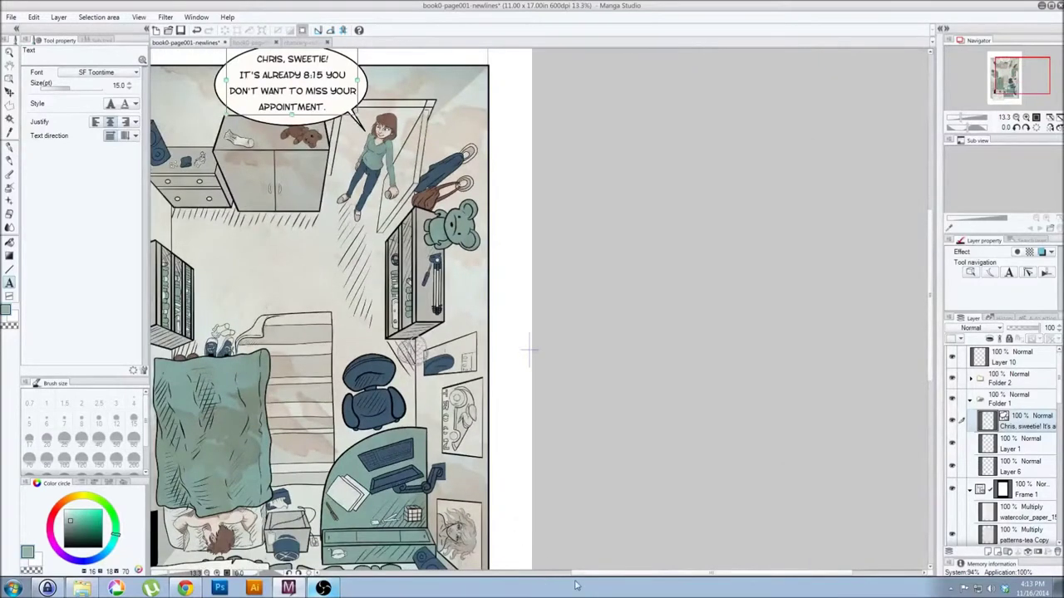
{"action": "left_click_drag", "start_coordinate": [570, 572], "coordinate": [525, 571]}
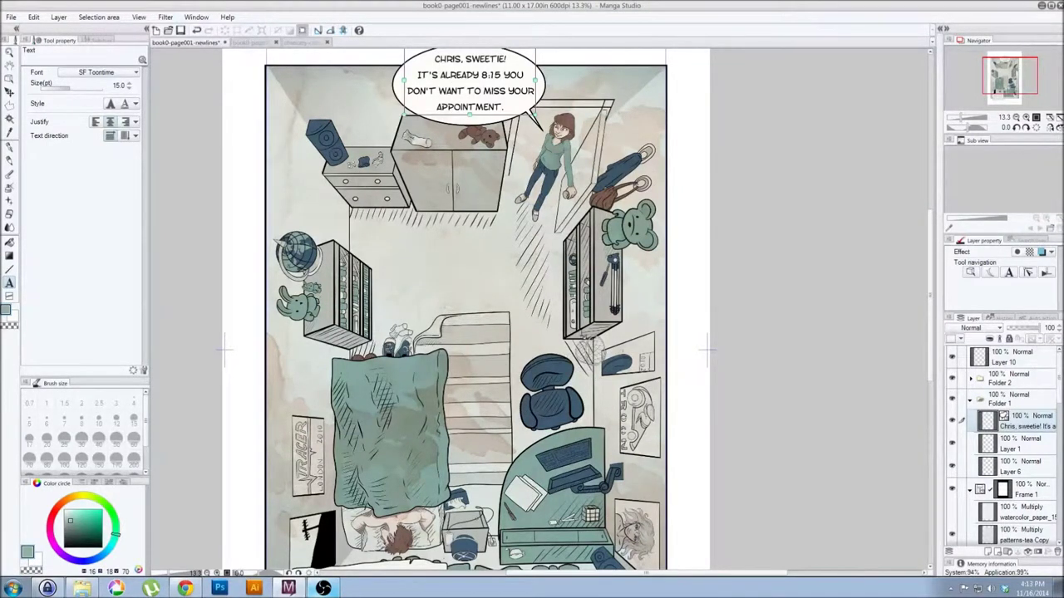
{"action": "scroll", "coordinate": [925, 239], "scroll_direction": "up", "scroll_amount": 2}
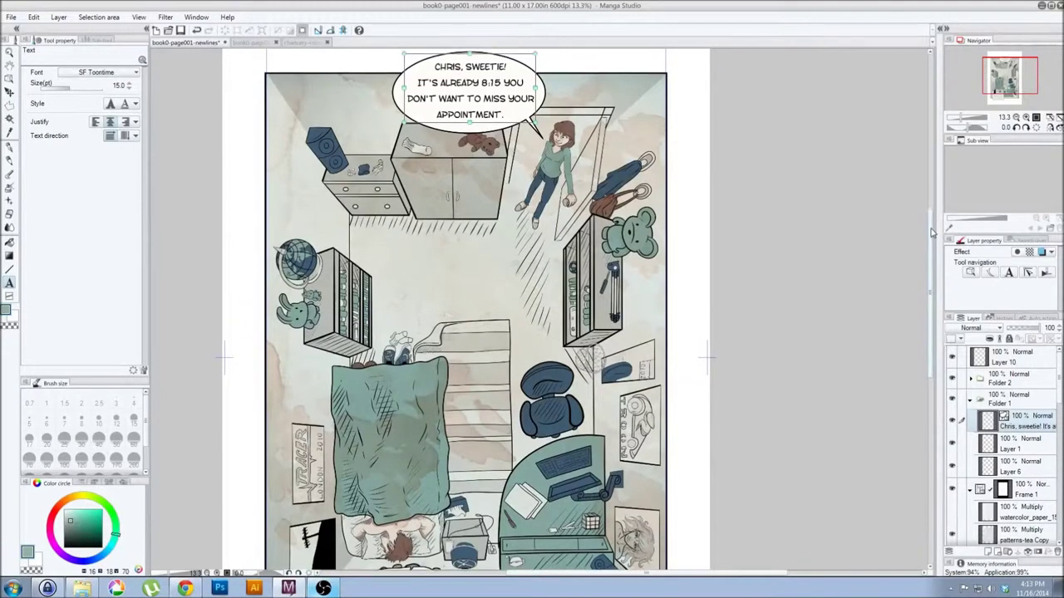
- Toggle the patterns-tea Copy texture layer off and on to compare the page with and without it
{"action": "scroll", "coordinate": [1060, 433], "scroll_direction": "down", "scroll_amount": 5}
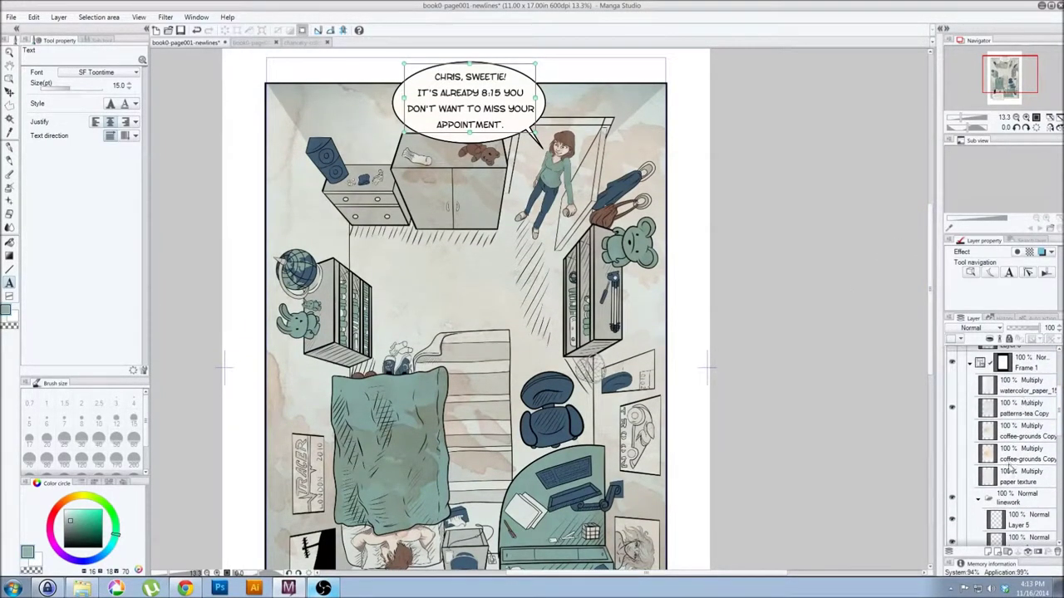
{"action": "left_click", "coordinate": [953, 409]}
{"action": "left_click", "coordinate": [953, 409]}
{"action": "left_click", "coordinate": [952, 409]}
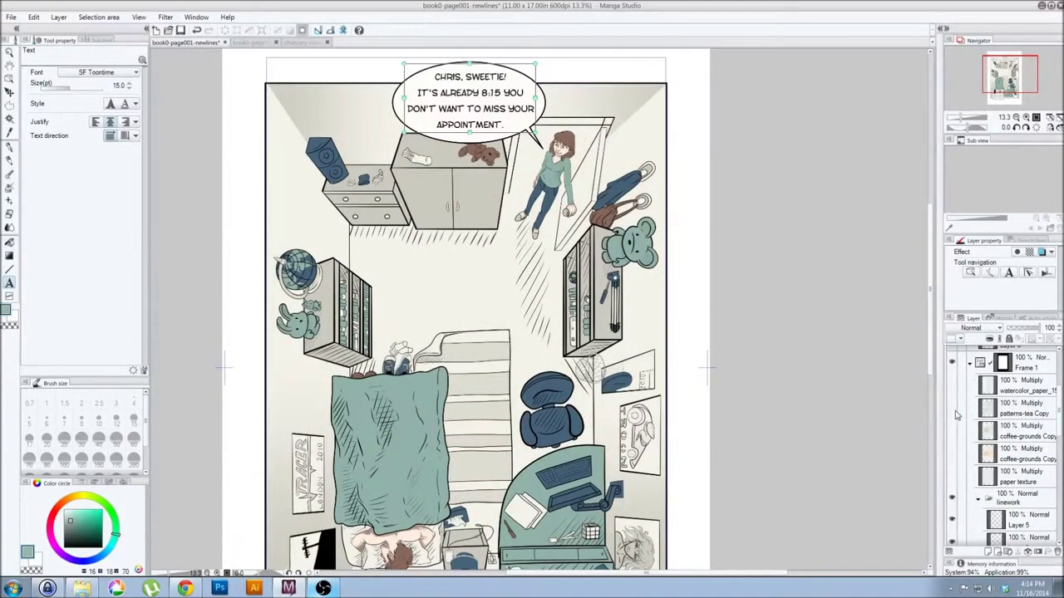
{"action": "left_click", "coordinate": [952, 409]}
- Set the blending mode of the patterns-tea Copy layer to Normal
{"action": "left_click", "coordinate": [999, 329]}
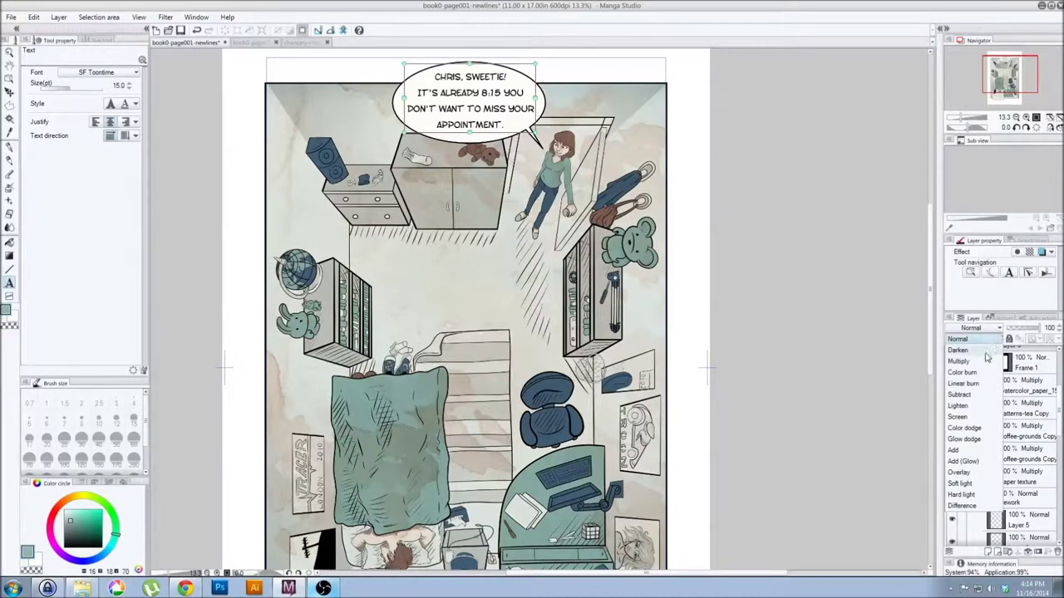
{"action": "left_click", "coordinate": [979, 337]}
{"action": "left_click", "coordinate": [1009, 416]}
{"action": "left_click", "coordinate": [995, 330]}
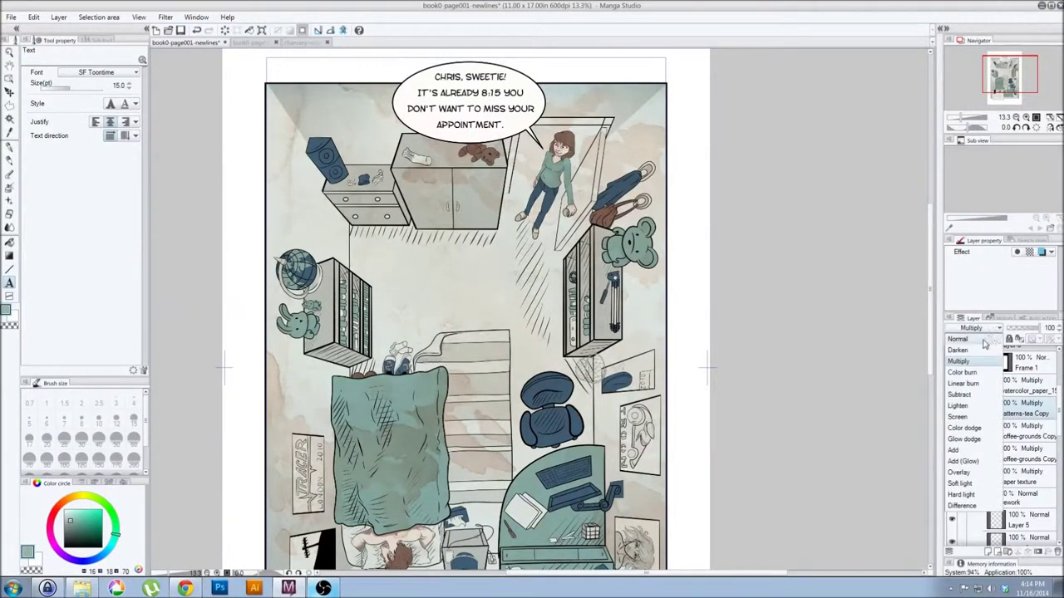
{"action": "left_click", "coordinate": [985, 342]}
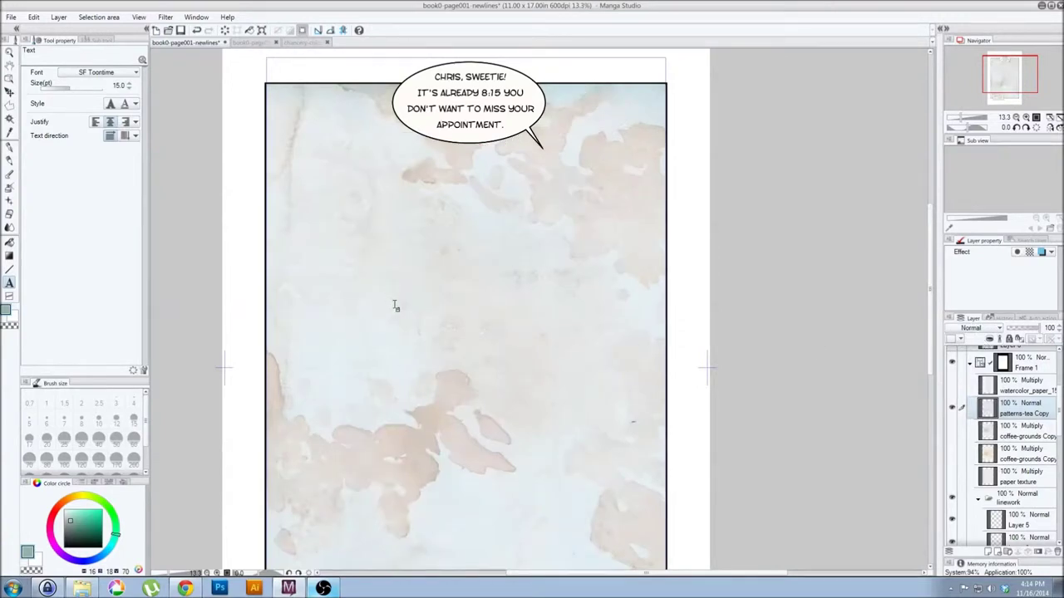
- Open the recent file patterns-tea.png and compare the source texture with the recoloured copy on the book0-page001-newlines page
{"action": "left_click", "coordinate": [11, 16]}
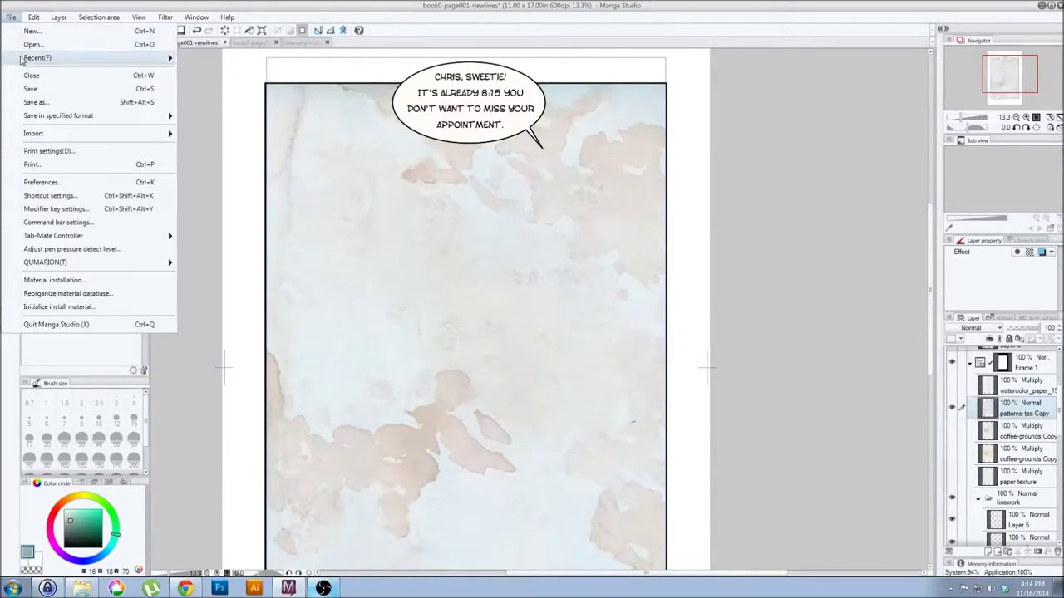
{"action": "mouse_move", "coordinate": [23, 62]}
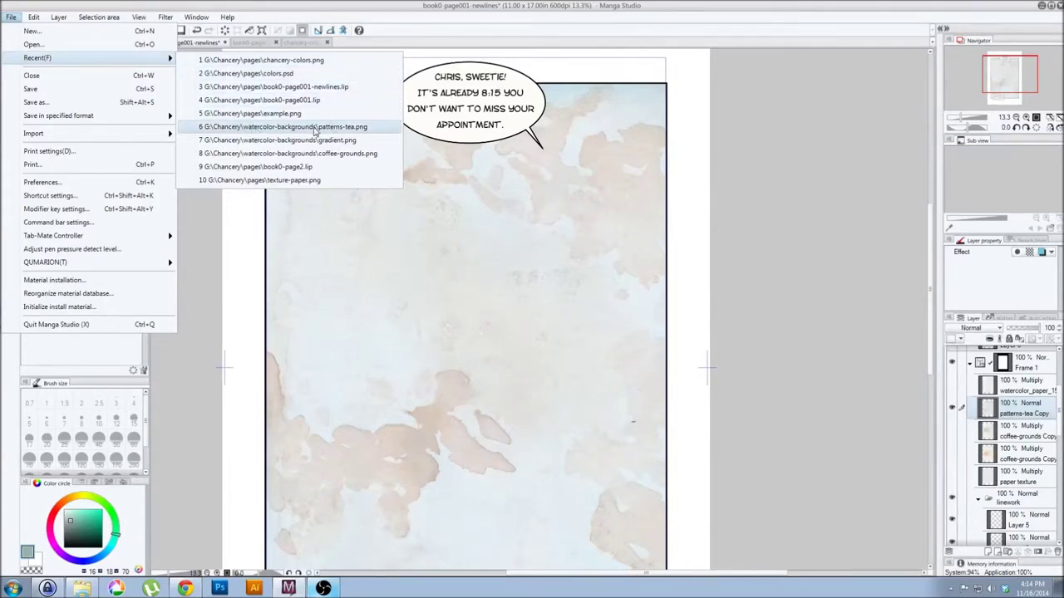
{"action": "left_click", "coordinate": [235, 127]}
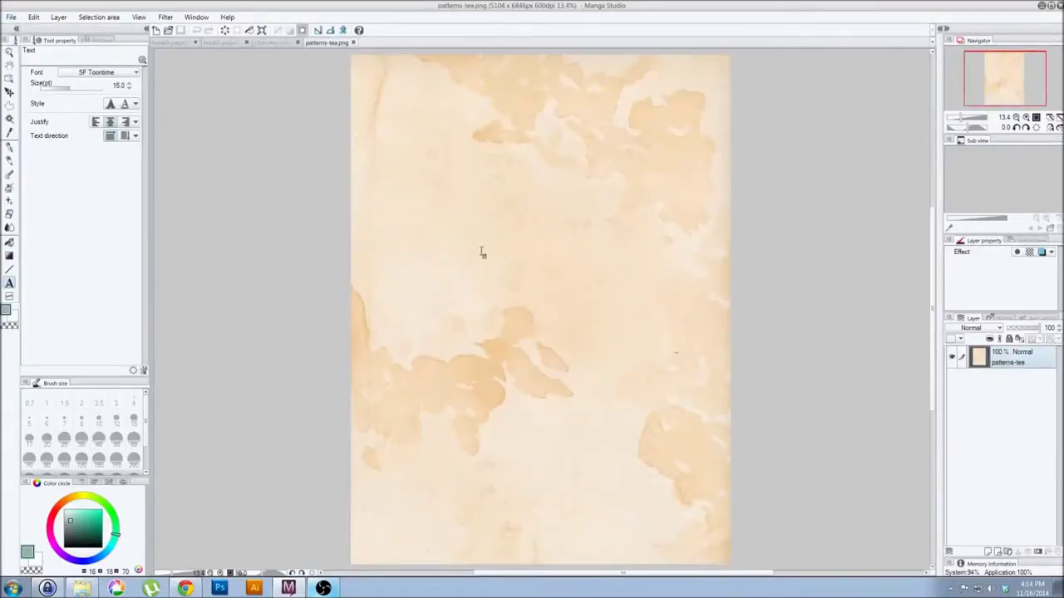
{"action": "left_click", "coordinate": [176, 44]}
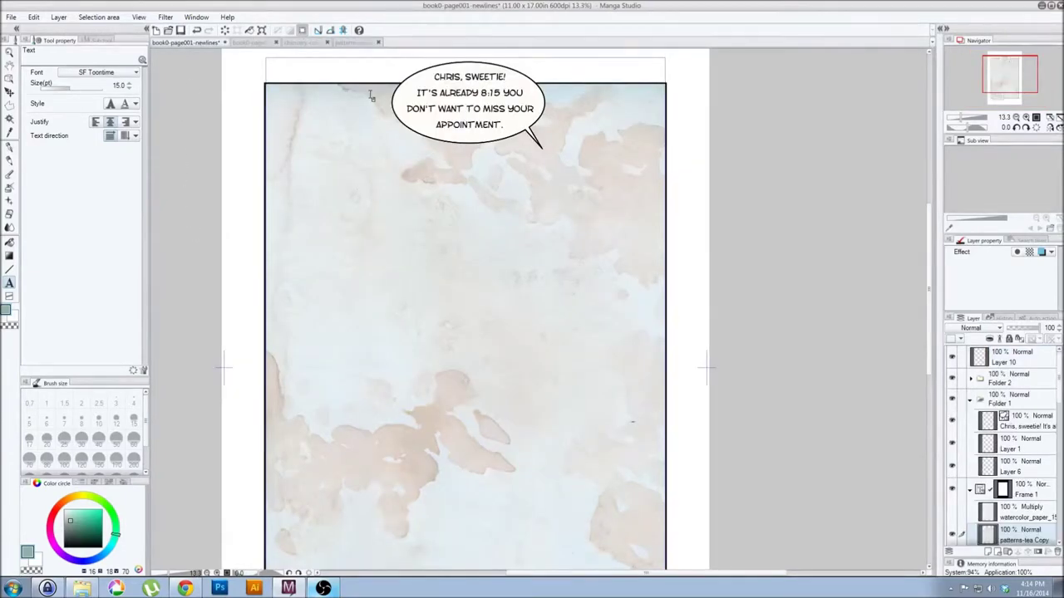
{"action": "left_click", "coordinate": [351, 45]}
{"action": "left_click", "coordinate": [172, 46]}
- Set the patterns-tea Copy layer's blending mode back to Multiply
{"action": "scroll", "coordinate": [924, 286], "scroll_direction": "down", "scroll_amount": 1}
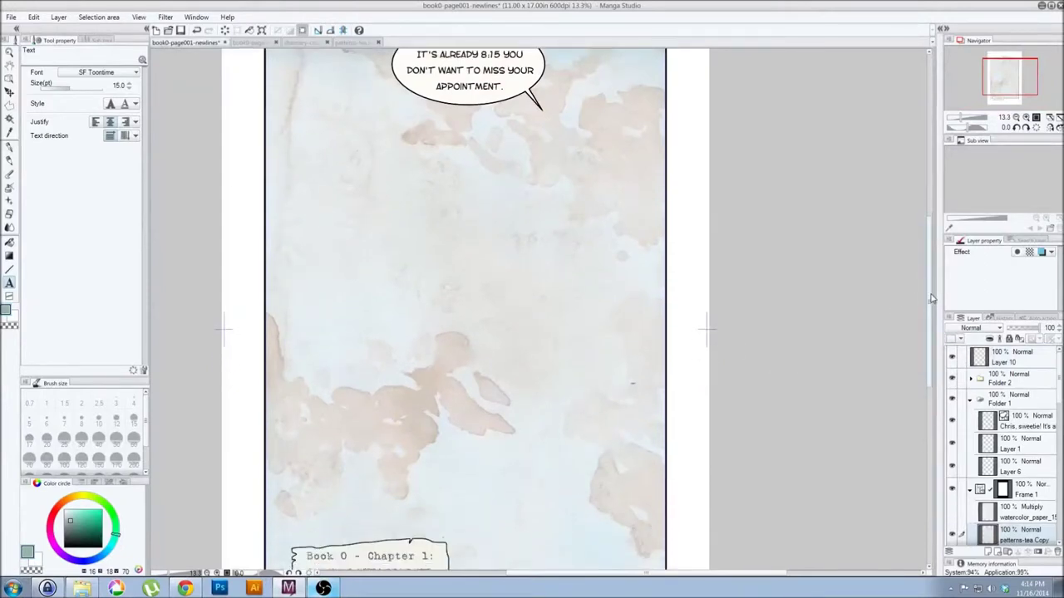
{"action": "scroll", "coordinate": [1059, 387], "scroll_direction": "down", "scroll_amount": 3}
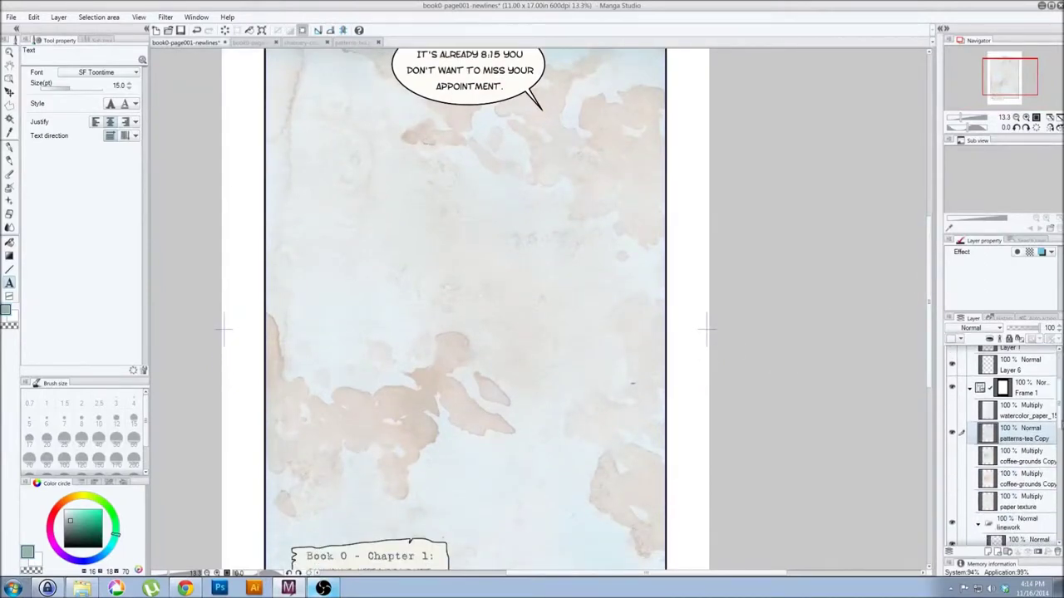
{"action": "left_click", "coordinate": [993, 331]}
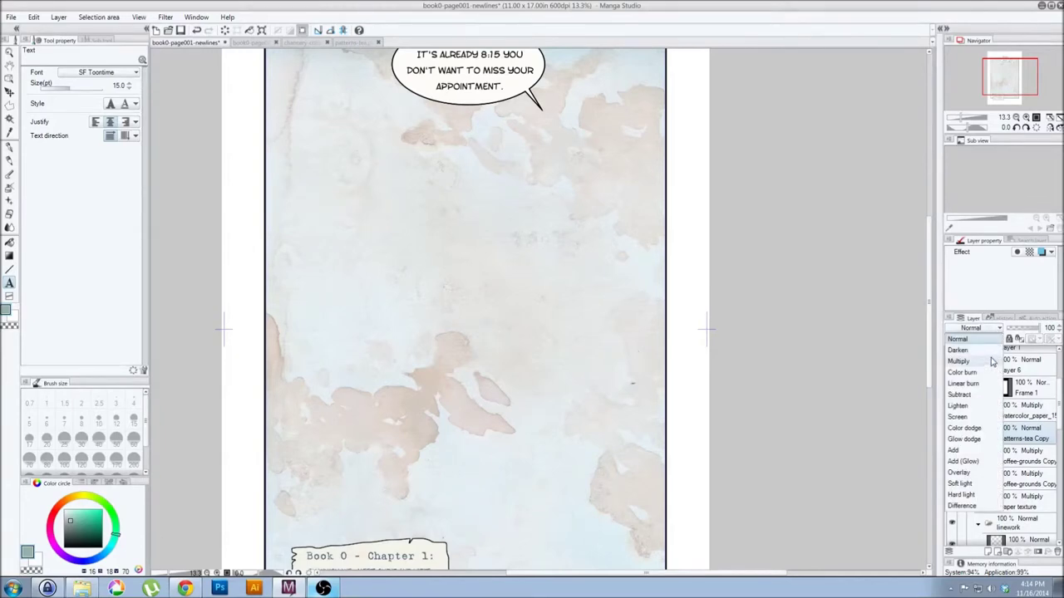
{"action": "left_click", "coordinate": [989, 363]}
- Hide the patterns-tea Copy layer and preview the two coffee-grounds Copy layers one at a time, leaving the upper one shown
{"action": "left_click_drag", "start_coordinate": [1060, 403], "coordinate": [1060, 414]}
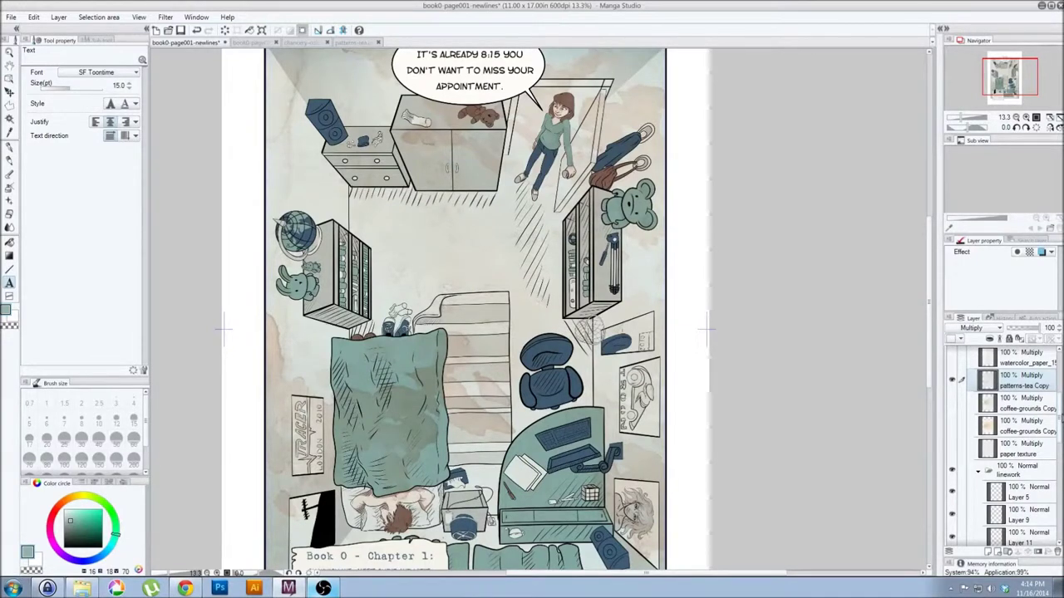
{"action": "left_click_drag", "start_coordinate": [1060, 414], "coordinate": [1060, 409]}
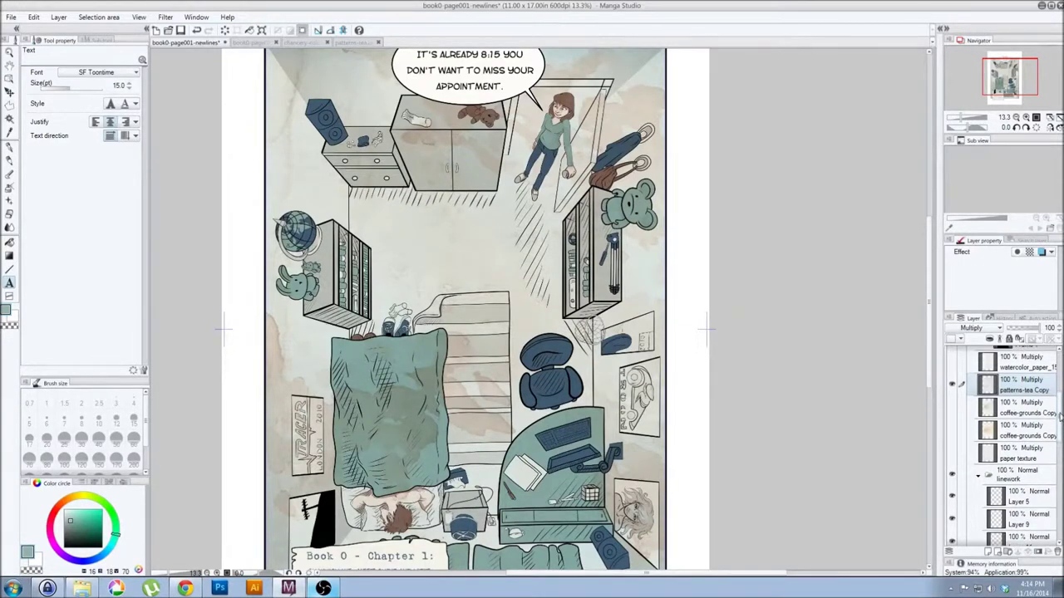
{"action": "left_click", "coordinate": [952, 384]}
{"action": "left_click", "coordinate": [952, 429]}
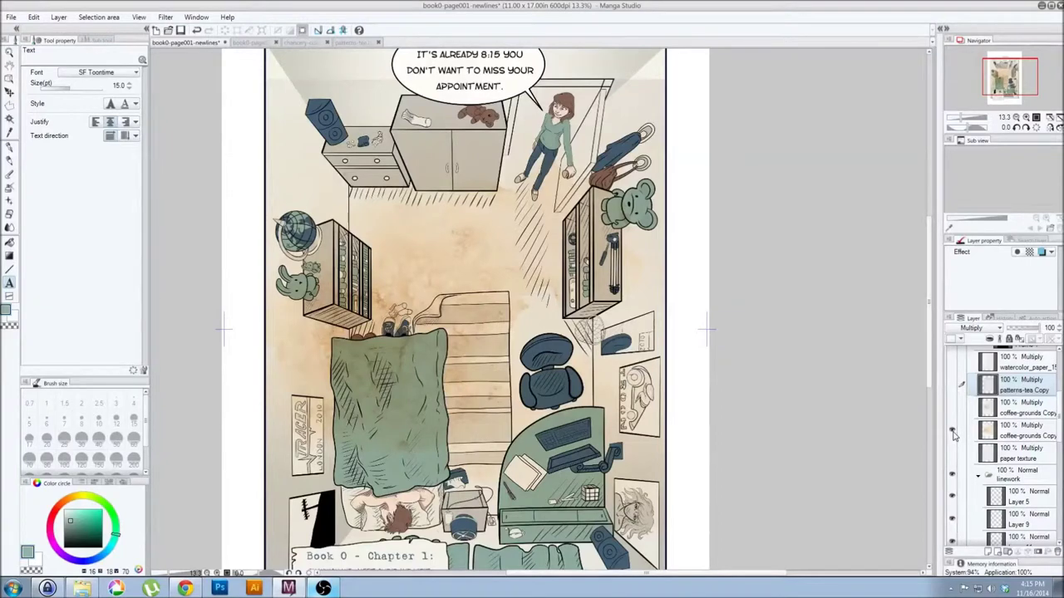
{"action": "left_click", "coordinate": [954, 436]}
{"action": "left_click", "coordinate": [953, 413]}
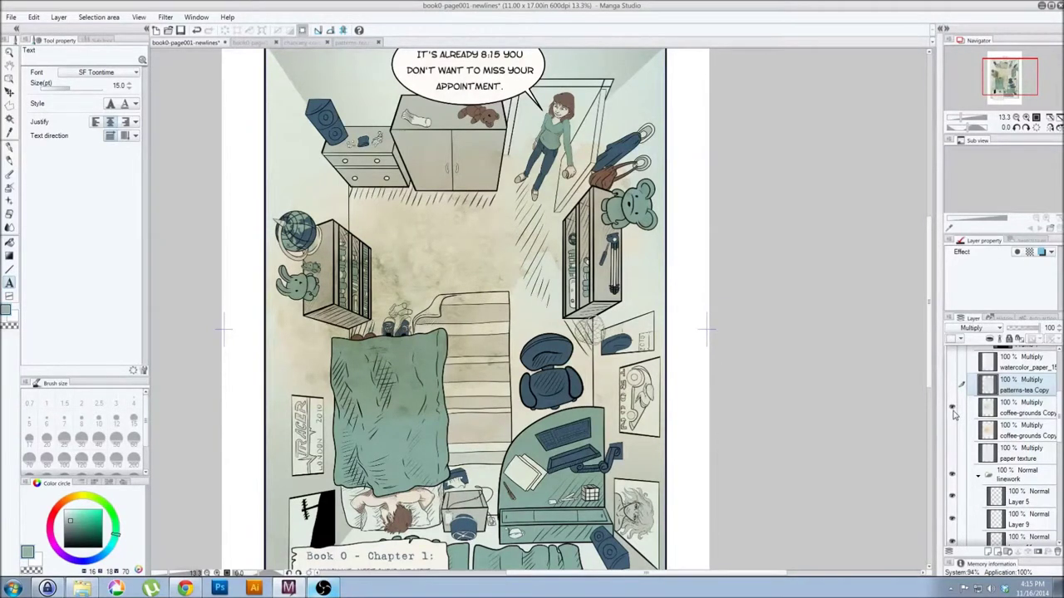
- Hide the upper coffee-grounds Copy layer and show the patterns-tea Copy layer over the page again
{"action": "left_click", "coordinate": [953, 412]}
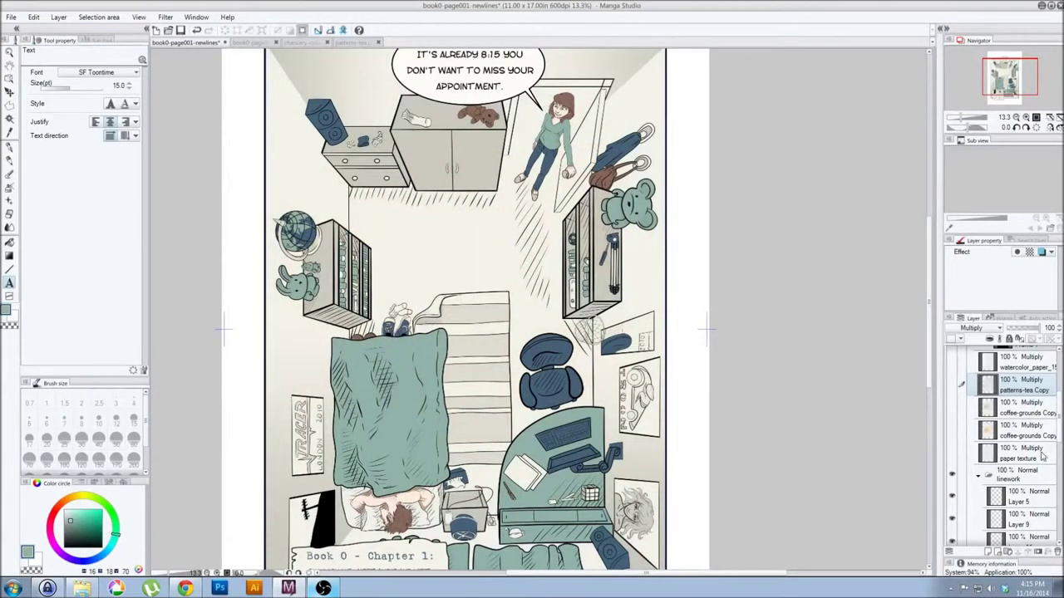
{"action": "left_click", "coordinate": [953, 387]}
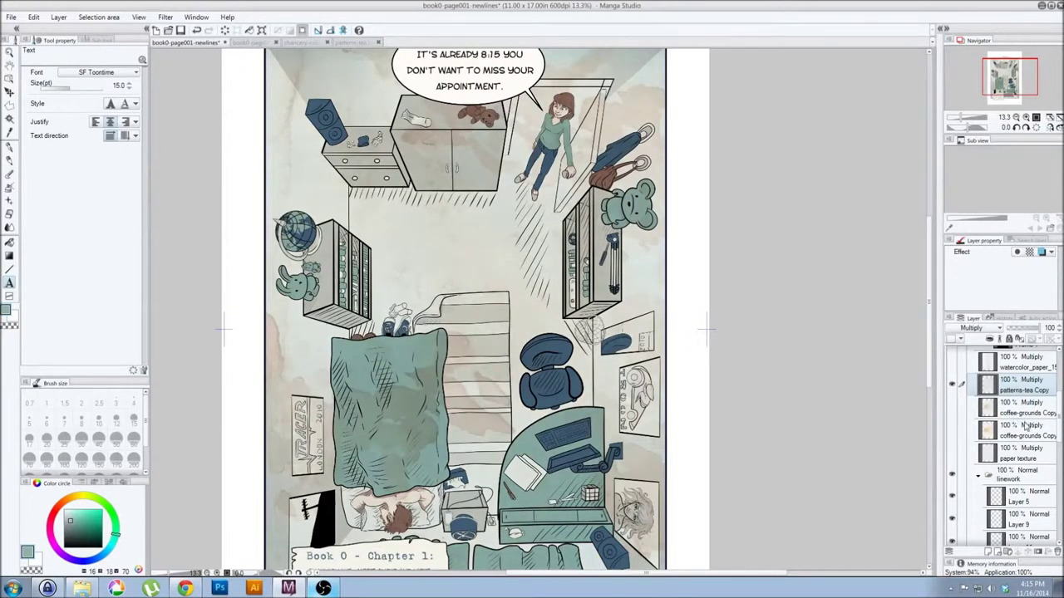
{"action": "scroll", "coordinate": [1052, 411], "scroll_direction": "down", "scroll_amount": 10}
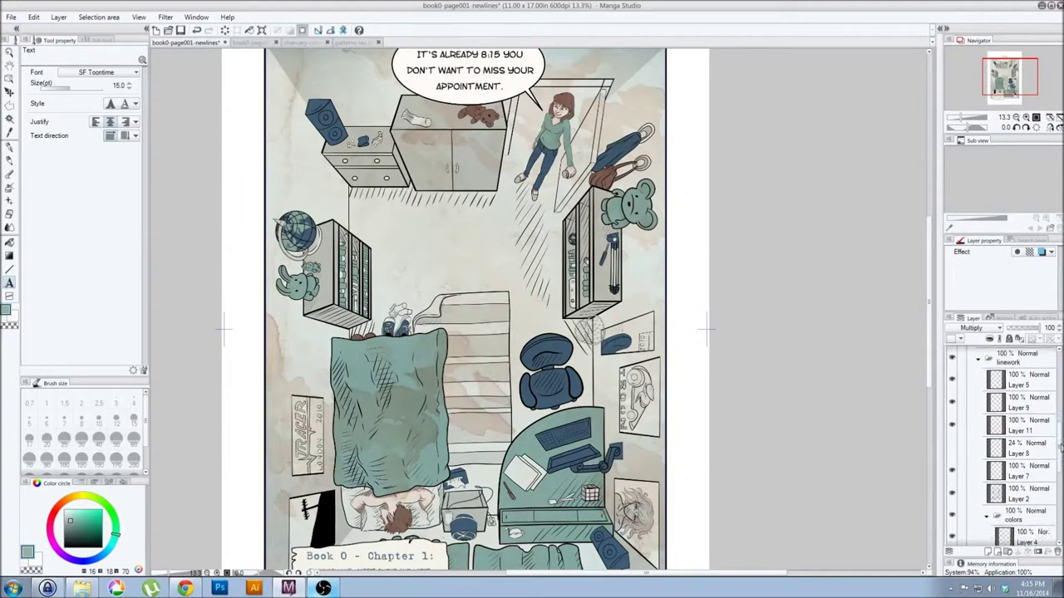
{"action": "scroll", "coordinate": [1052, 449], "scroll_direction": "up", "scroll_amount": 5}
{"action": "scroll", "coordinate": [928, 356], "scroll_direction": "down", "scroll_amount": 1}
{"action": "scroll", "coordinate": [928, 355], "scroll_direction": "down", "scroll_amount": 3}
{"action": "scroll", "coordinate": [931, 359], "scroll_direction": "up", "scroll_amount": 3}
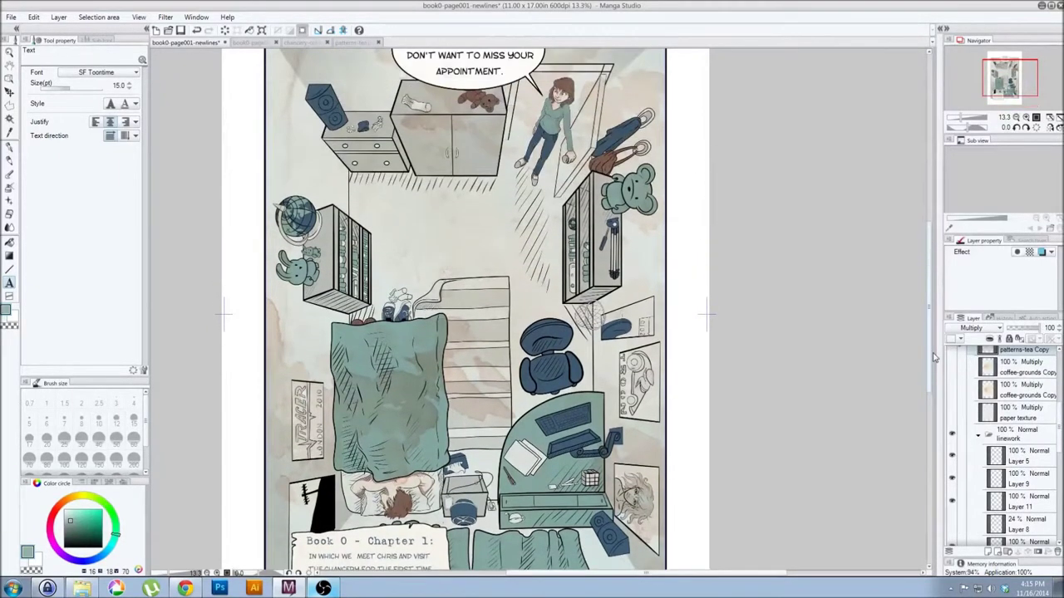
- Switch to the original book0-page001 page and examine the woman in the doorway and the surrounding linework up close
{"action": "scroll", "coordinate": [933, 362], "scroll_direction": "up", "scroll_amount": 2}
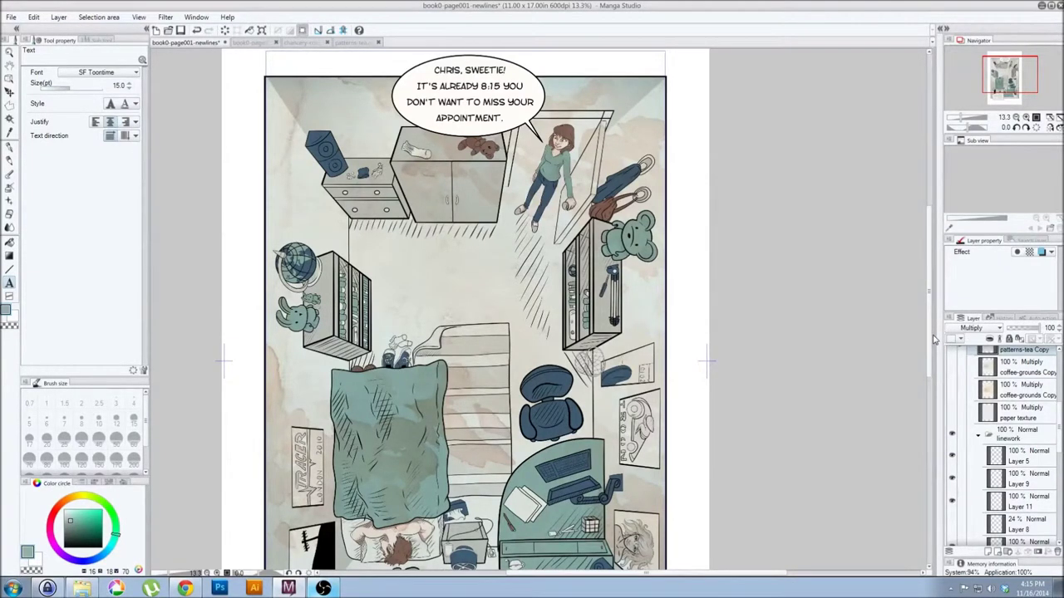
{"action": "left_click", "coordinate": [254, 41]}
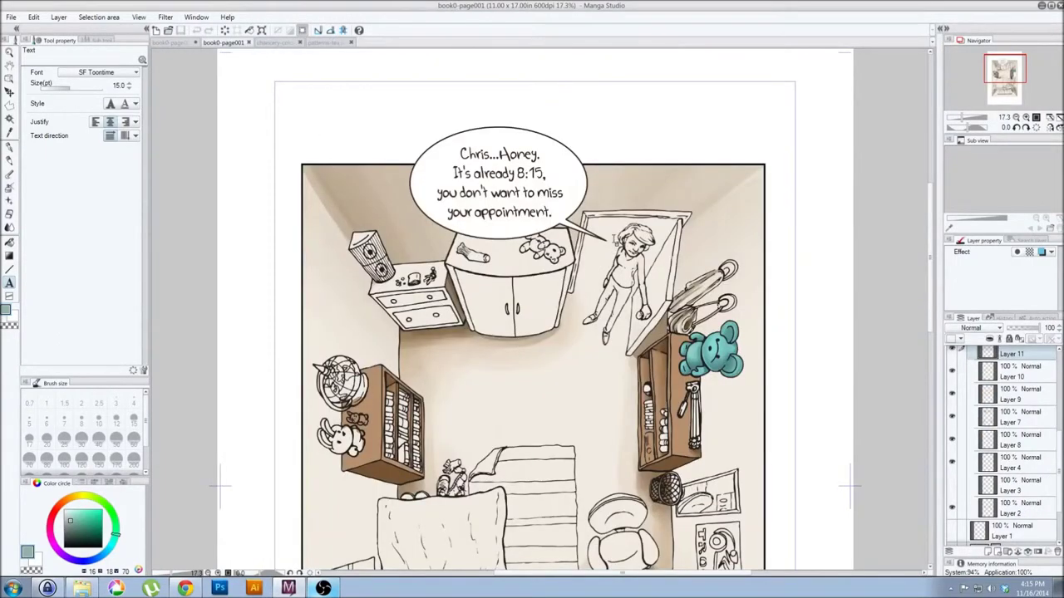
{"action": "scroll", "coordinate": [610, 232], "scroll_direction": "down", "scroll_amount": 2}
{"action": "scroll", "coordinate": [632, 224], "scroll_direction": "up", "scroll_amount": 5}
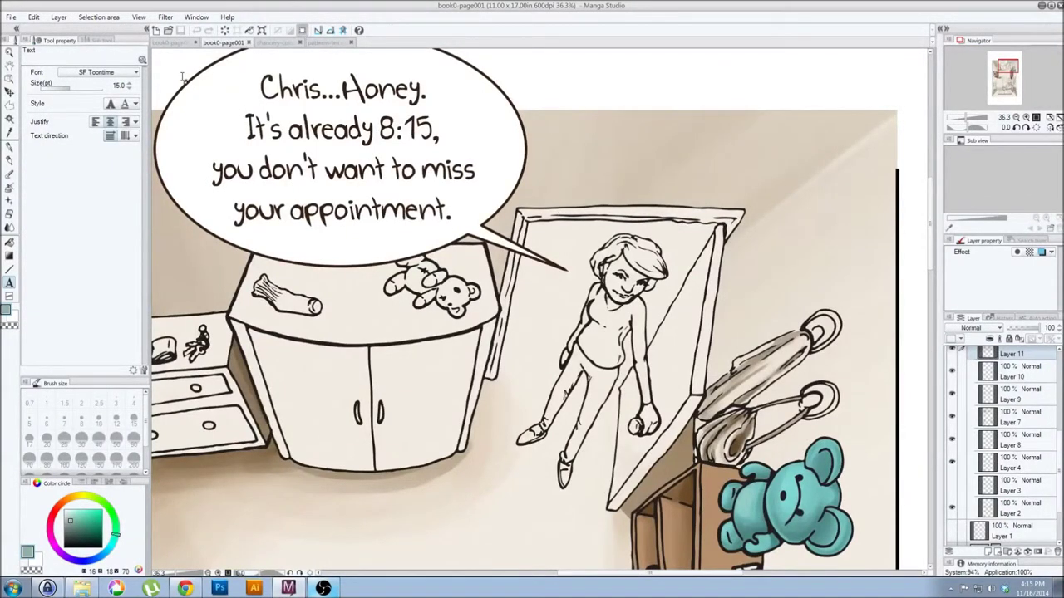
- Return to the book0-page001-newlines page and examine the redrawn desk, chair, bookshelf and teddy bear up close, ending on the wider page
{"action": "left_click", "coordinate": [163, 44]}
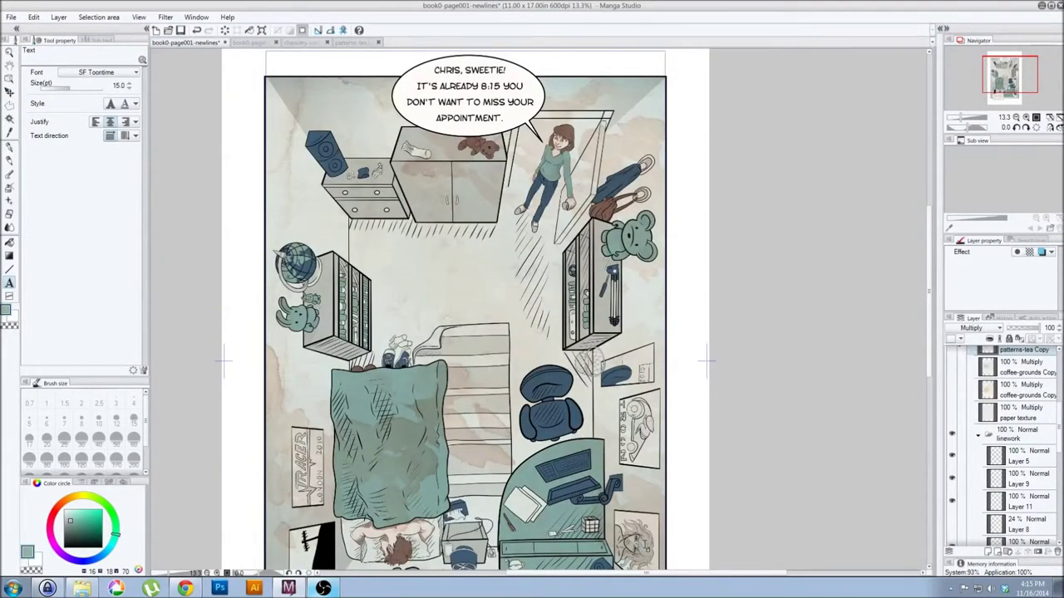
{"action": "scroll", "coordinate": [645, 547], "scroll_direction": "up", "scroll_amount": 3}
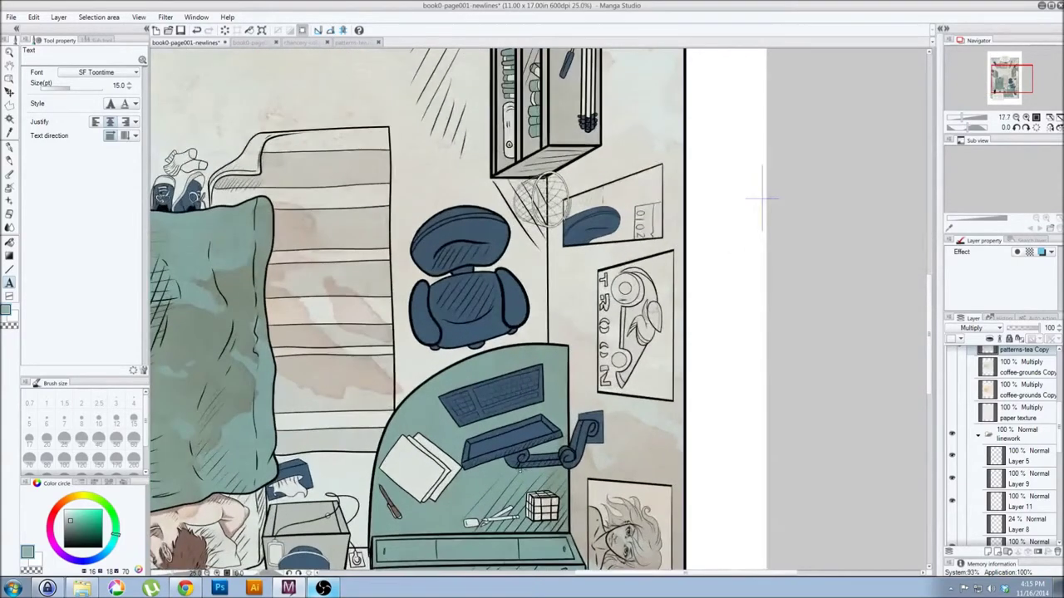
{"action": "scroll", "coordinate": [762, 199], "scroll_direction": "down", "scroll_amount": 2}
{"action": "scroll", "coordinate": [934, 328], "scroll_direction": "down", "scroll_amount": 1}
{"action": "scroll", "coordinate": [934, 357], "scroll_direction": "up", "scroll_amount": 1}
{"action": "left_click_drag", "start_coordinate": [934, 357], "coordinate": [929, 253]}
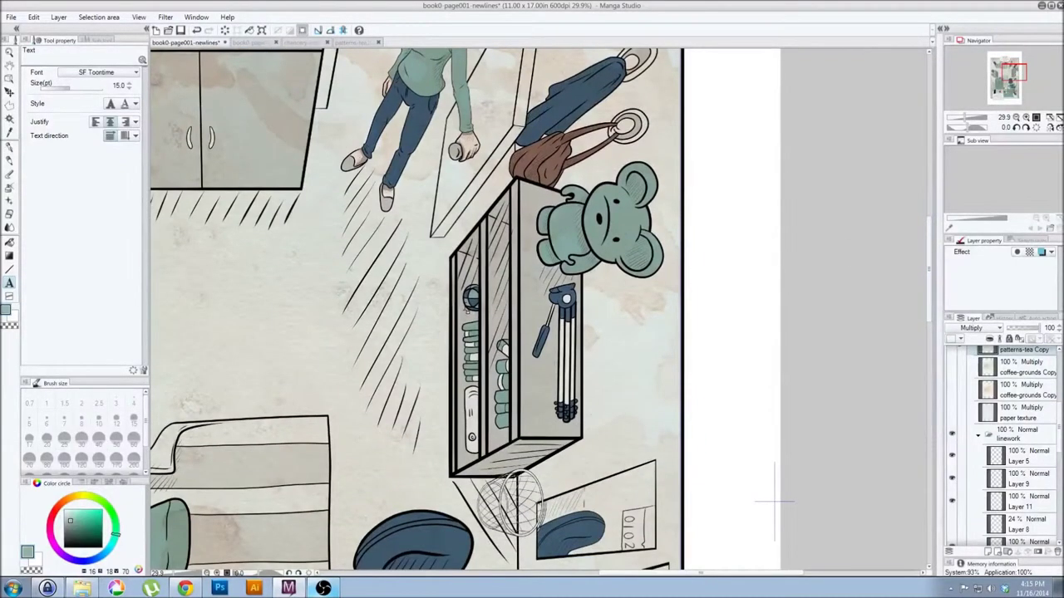
{"action": "scroll", "coordinate": [555, 241], "scroll_direction": "down", "scroll_amount": 3}
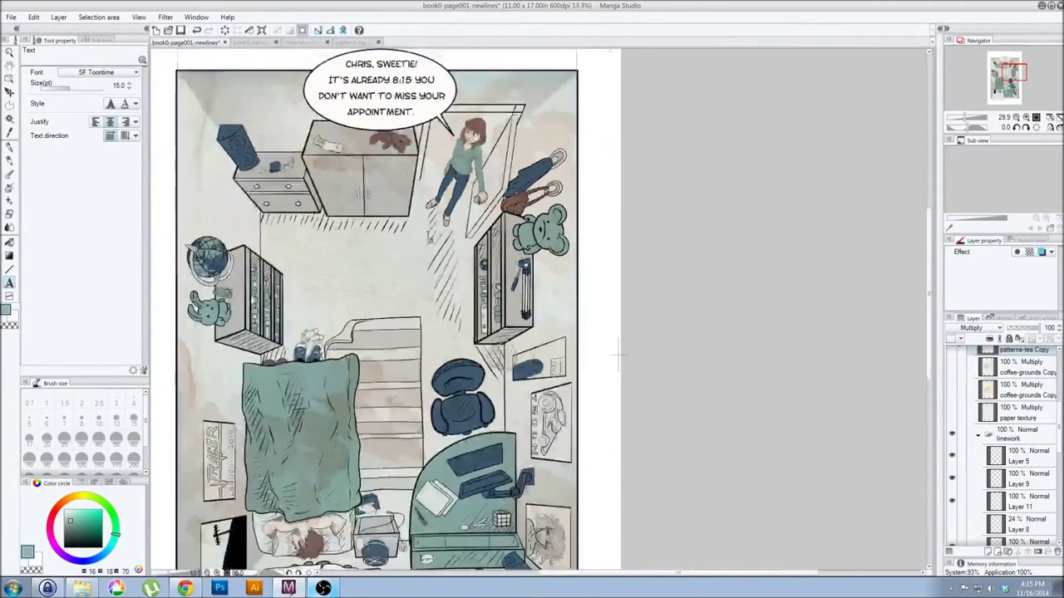